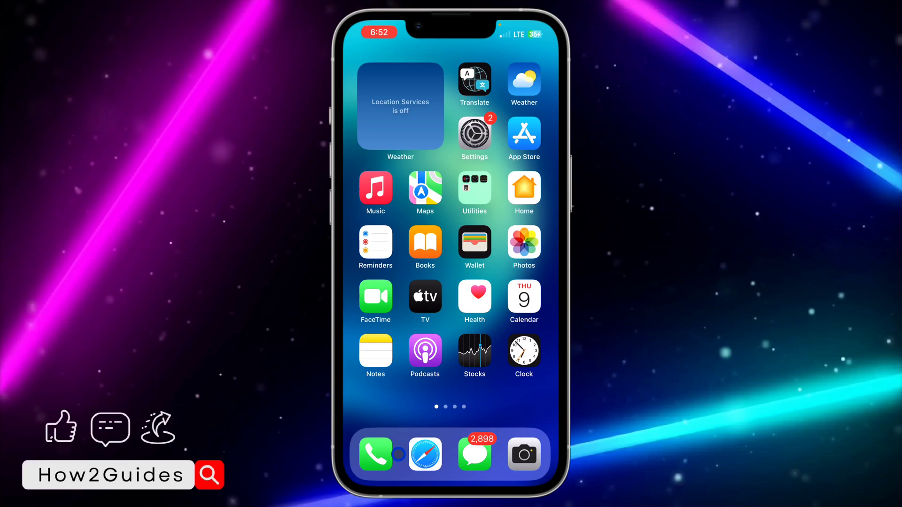
Step: Open the Phone app's Contacts tab, then go back to the Lists overview of account groups
{"action": "left_click", "coordinate": [381, 455]}
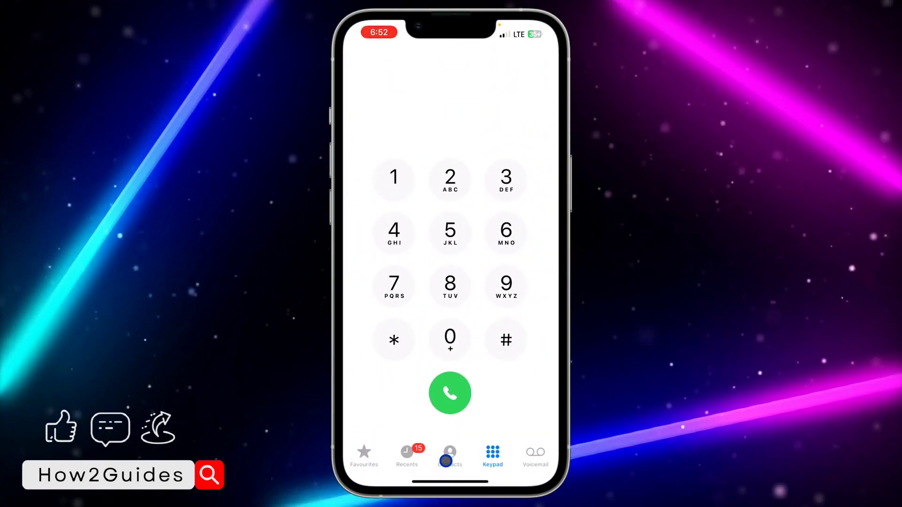
{"action": "left_click", "coordinate": [445, 461]}
{"action": "scroll", "coordinate": [451, 282], "scroll_direction": "down", "scroll_amount": 5}
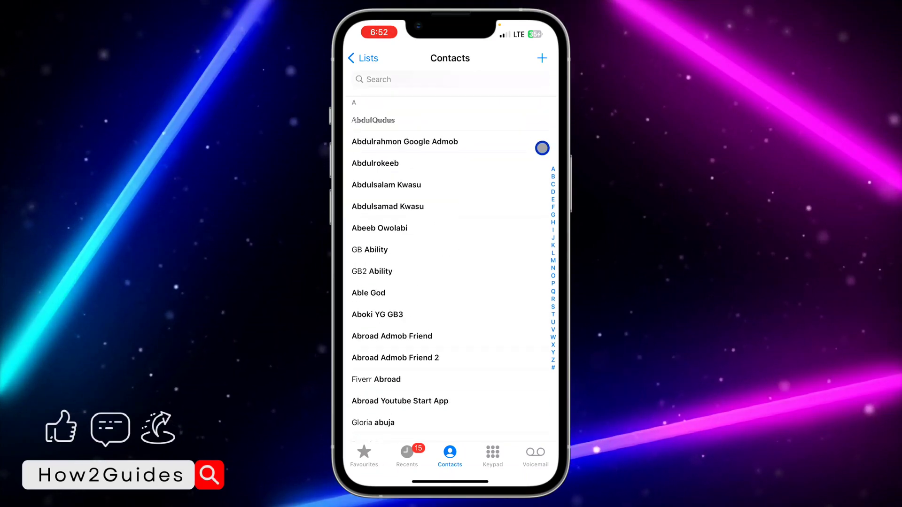
{"action": "scroll", "coordinate": [451, 282], "scroll_direction": "up", "scroll_amount": 6}
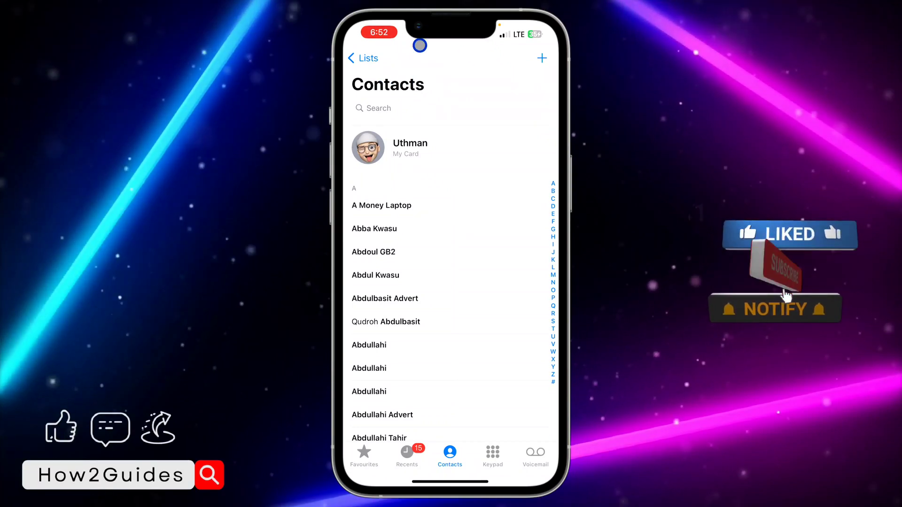
{"action": "left_click", "coordinate": [366, 59]}
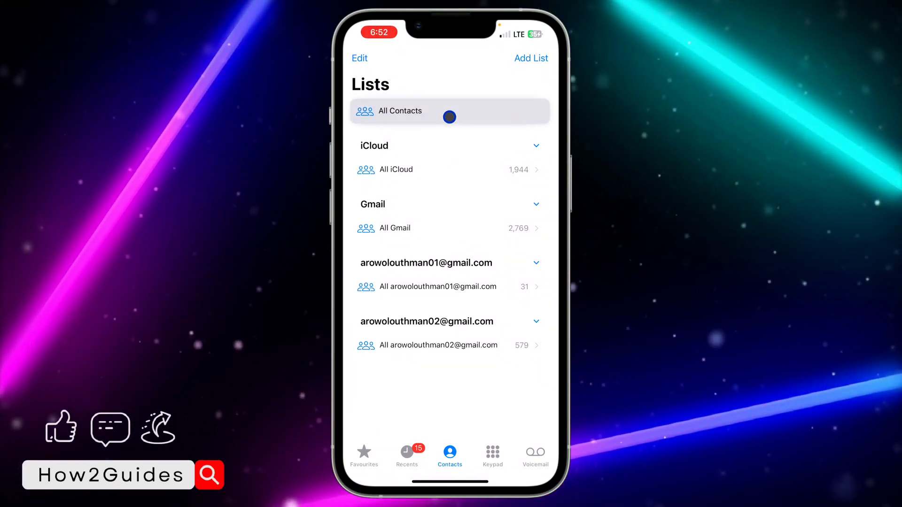
Step: Export the All Contacts list to show the Share 3,026 Contacts field checklist
{"action": "left_click", "coordinate": [448, 115]}
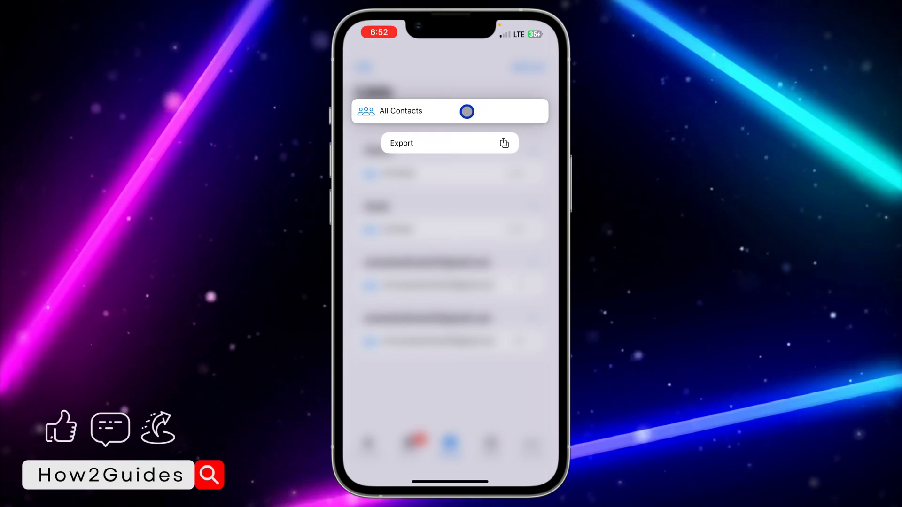
{"action": "left_click", "coordinate": [464, 143]}
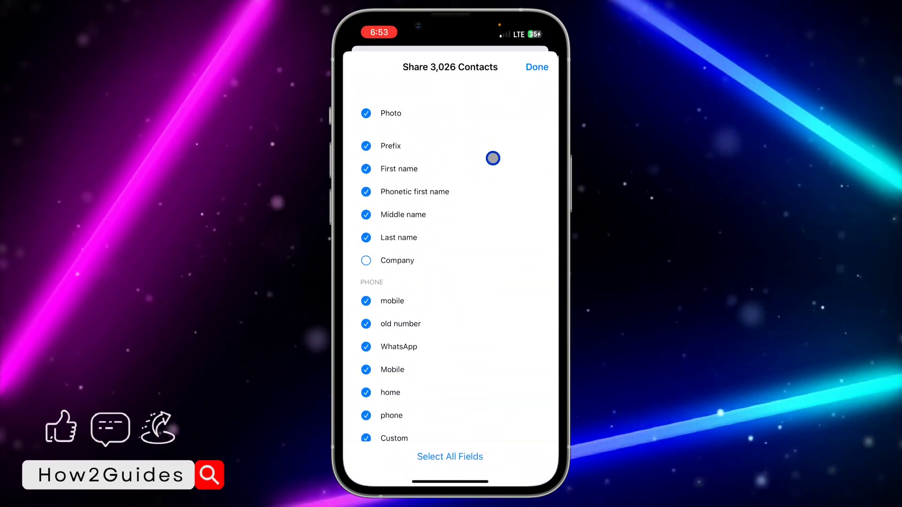
{"action": "scroll", "coordinate": [519, 281], "scroll_direction": "down", "scroll_amount": 5}
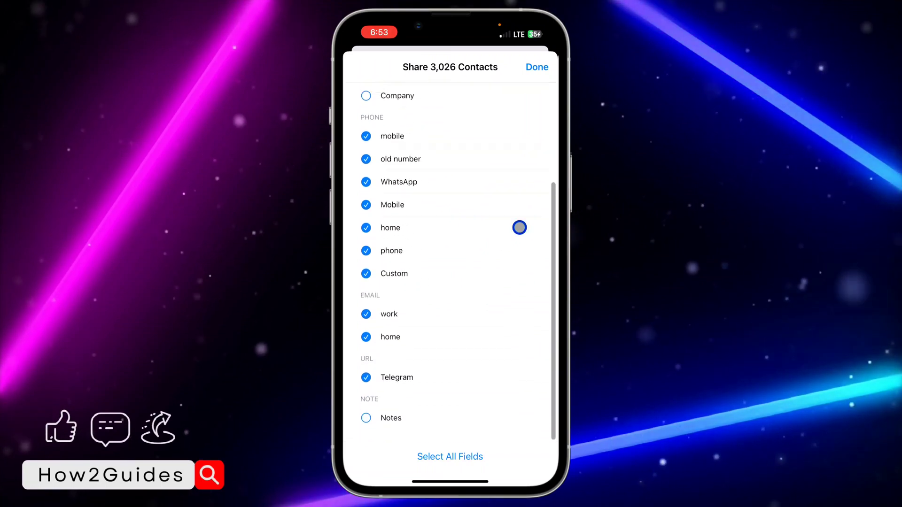
{"action": "scroll", "coordinate": [518, 227], "scroll_direction": "up", "scroll_amount": 5}
{"action": "scroll", "coordinate": [486, 233], "scroll_direction": "down", "scroll_amount": 5}
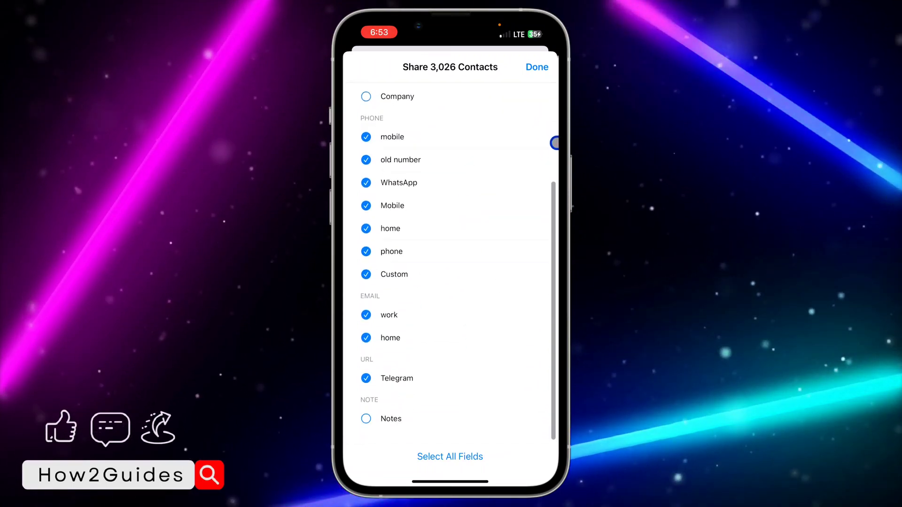
{"action": "scroll", "coordinate": [554, 144], "scroll_direction": "up", "scroll_amount": 5}
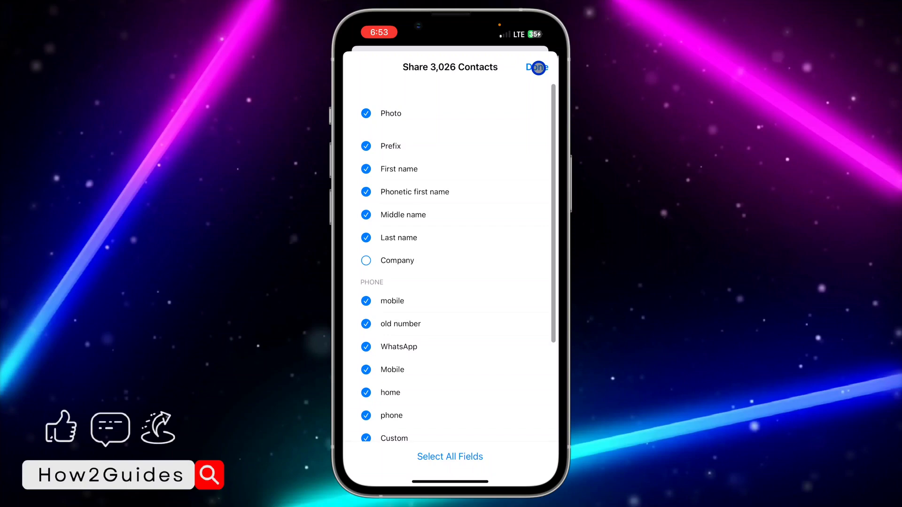
Step: Accept the chosen contact fields and send the 3,026-contact export by AirDrop
{"action": "left_click", "coordinate": [537, 67]}
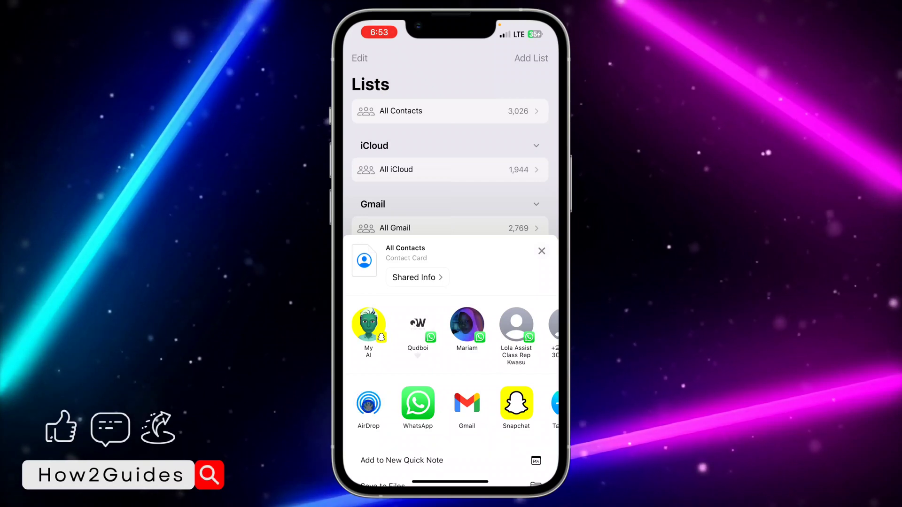
{"action": "left_click", "coordinate": [374, 402]}
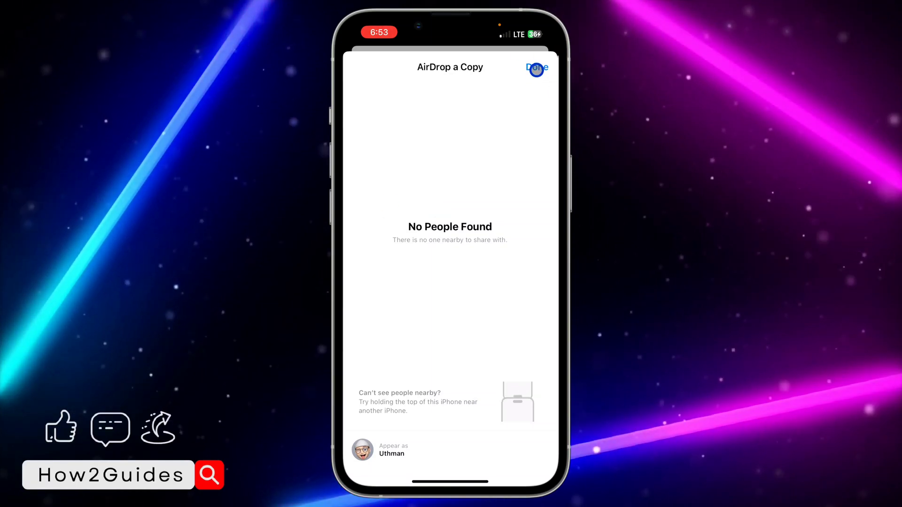
Step: Dismiss the AirDrop sheet and open All Contacts from Lists
{"action": "left_click", "coordinate": [536, 70]}
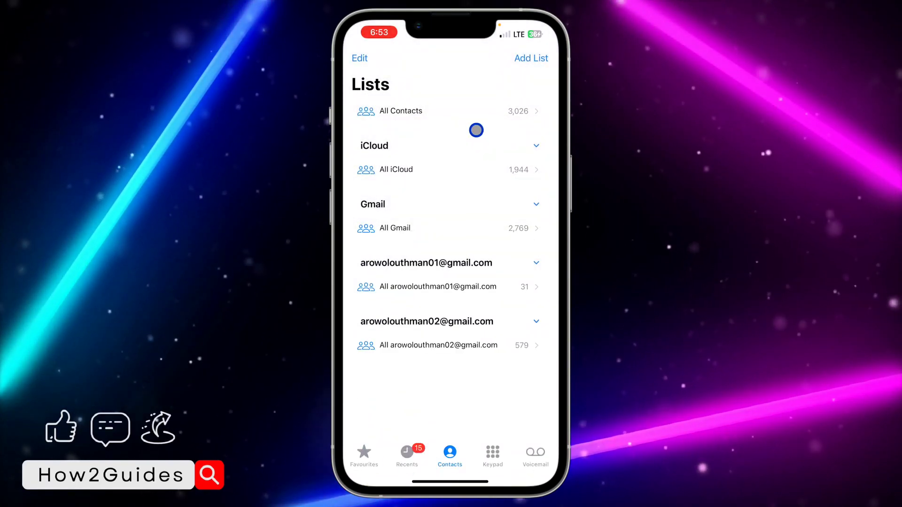
{"action": "left_click", "coordinate": [470, 113]}
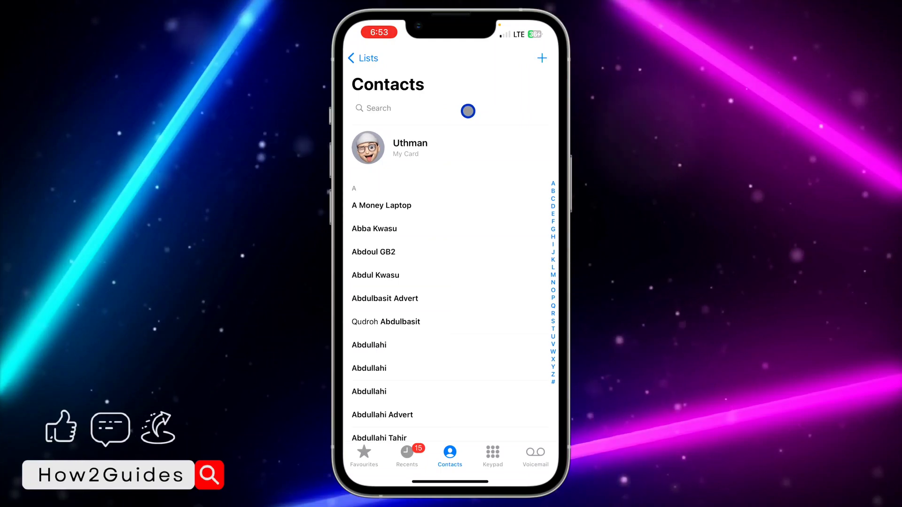